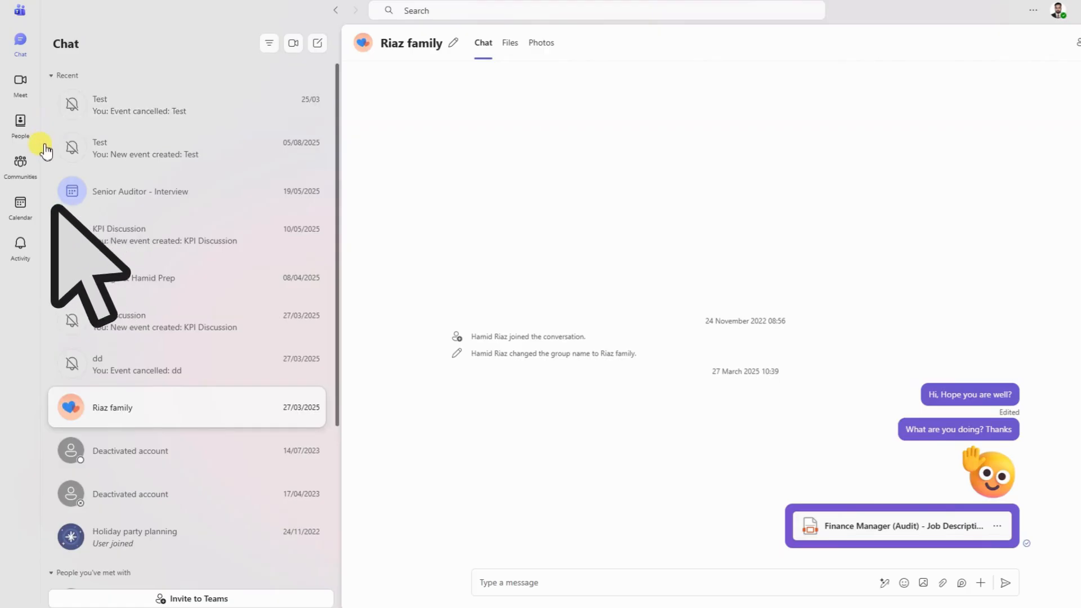
- Create a new meeting from the calendar and check the available time zones
{"action": "left_click", "coordinate": [22, 216]}
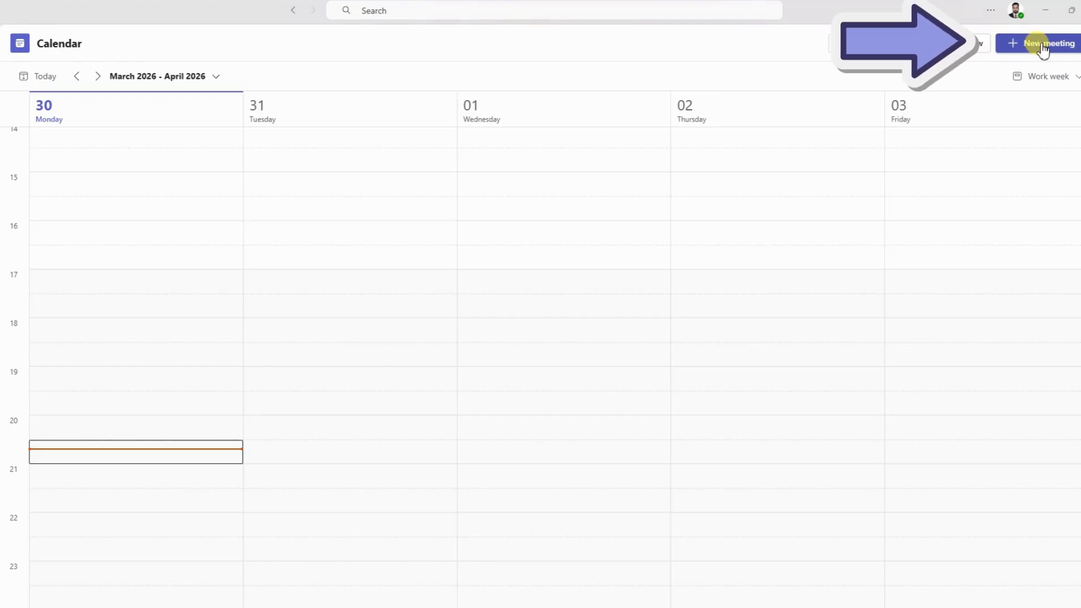
{"action": "left_click", "coordinate": [1028, 49]}
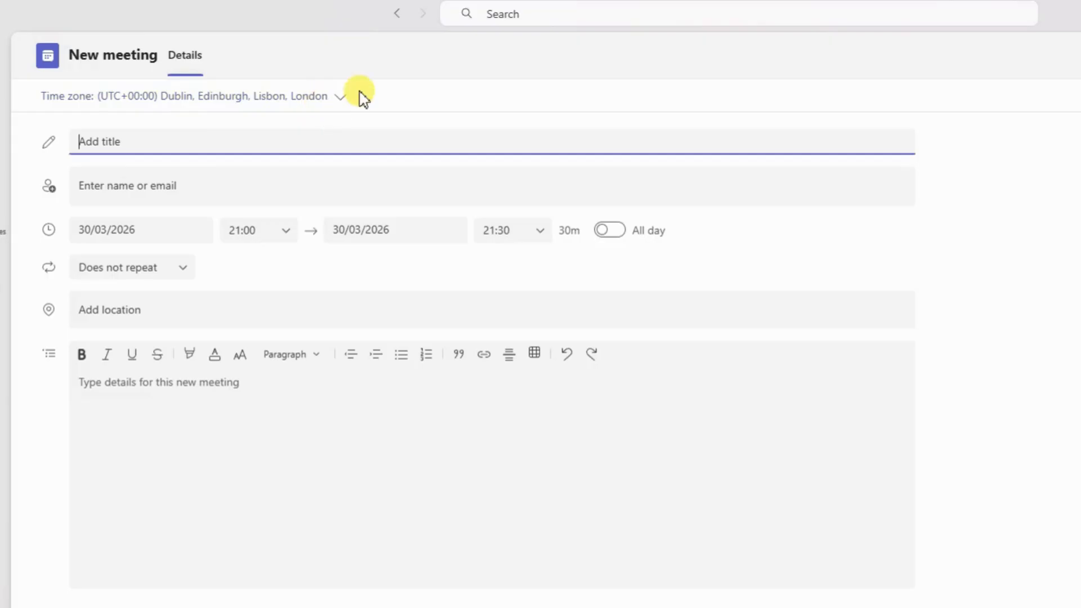
{"action": "left_click", "coordinate": [345, 98]}
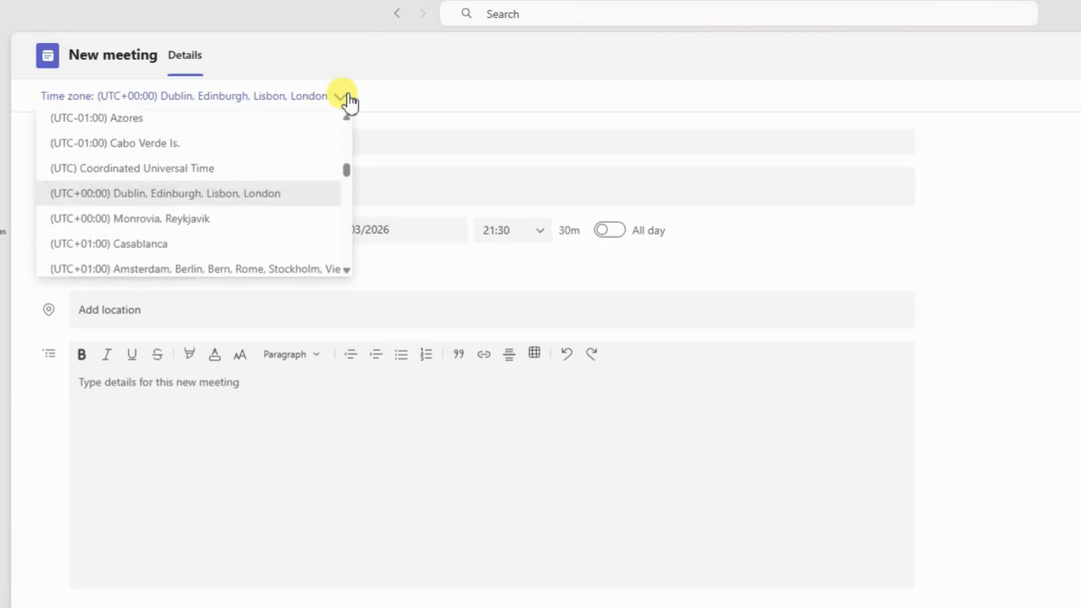
{"action": "left_click", "coordinate": [347, 100]}
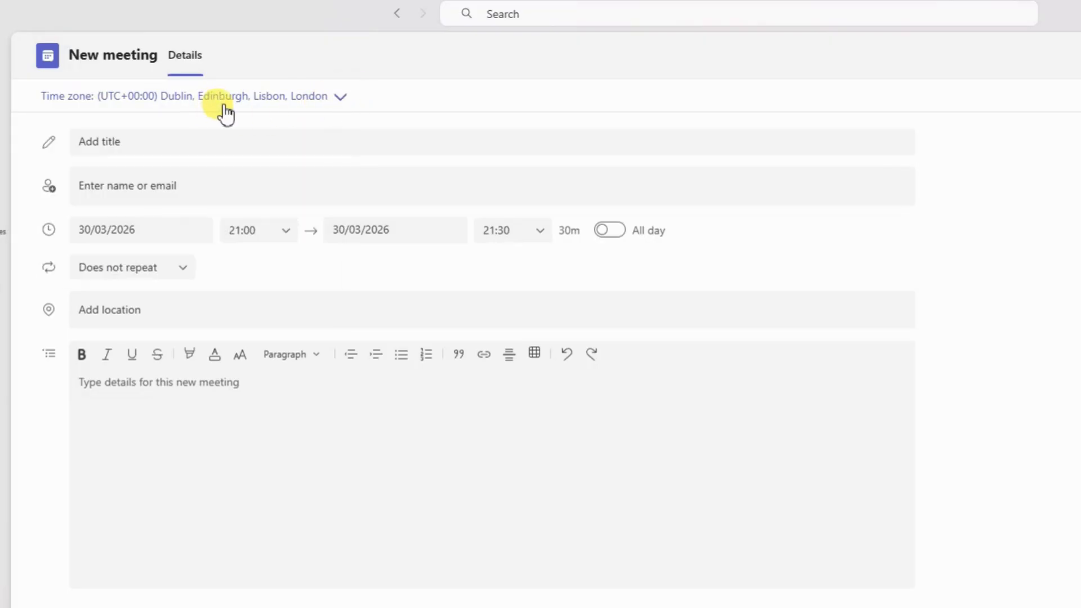
- Title the meeting "Performance Review Meeting"
{"action": "left_click", "coordinate": [100, 142]}
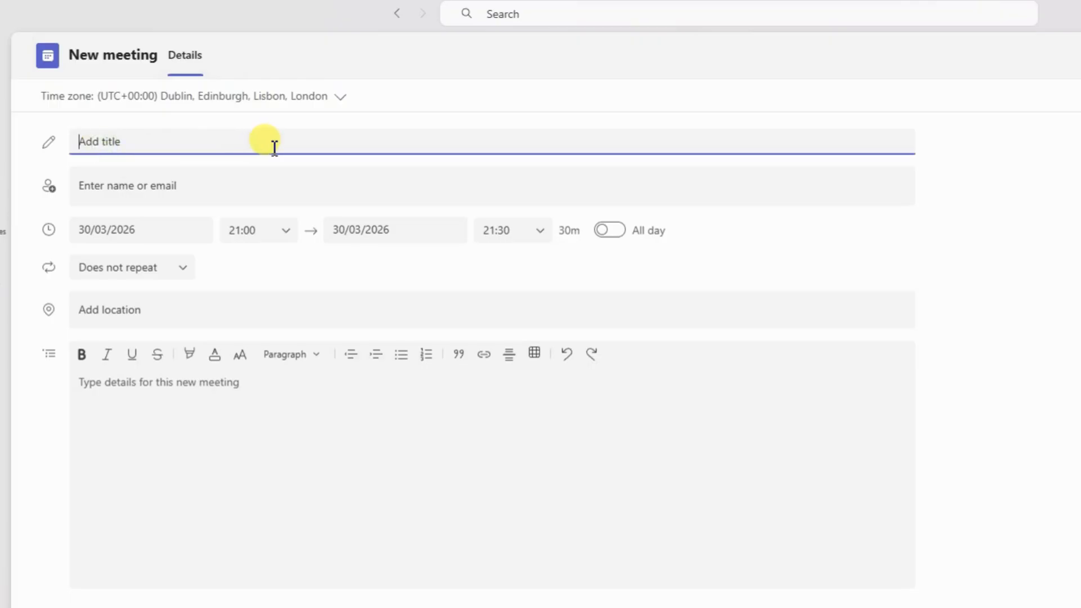
{"action": "type", "text": "K"}
{"action": "key", "text": "BackSpace"}
{"action": "type", "text": "Performance Review Meeting"}
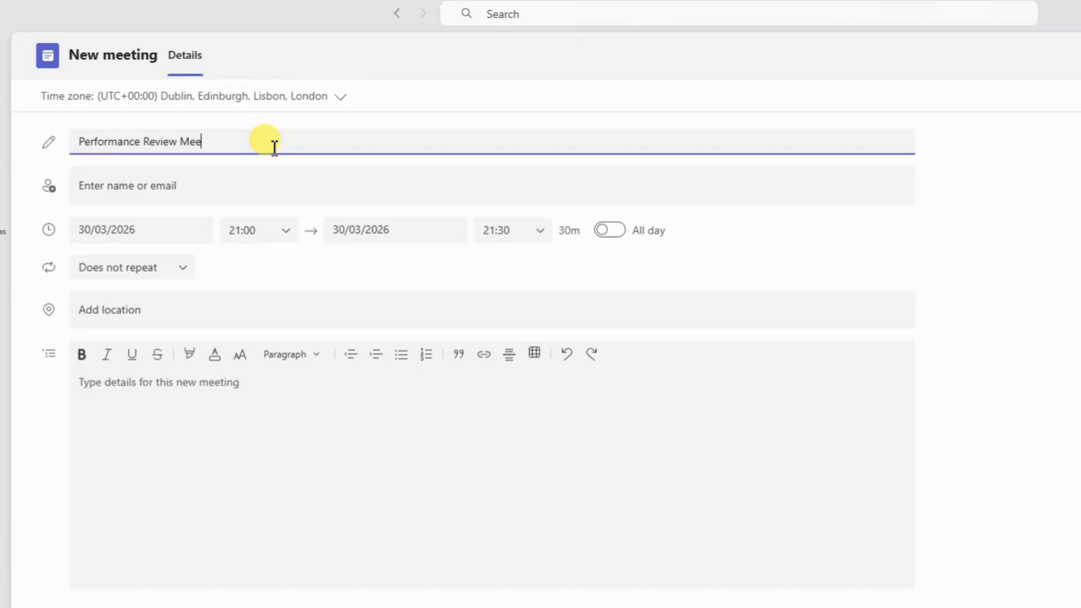
- Search the contacts for "muh" and add the matching person with the flower picture as an attendee
{"action": "left_click", "coordinate": [137, 181]}
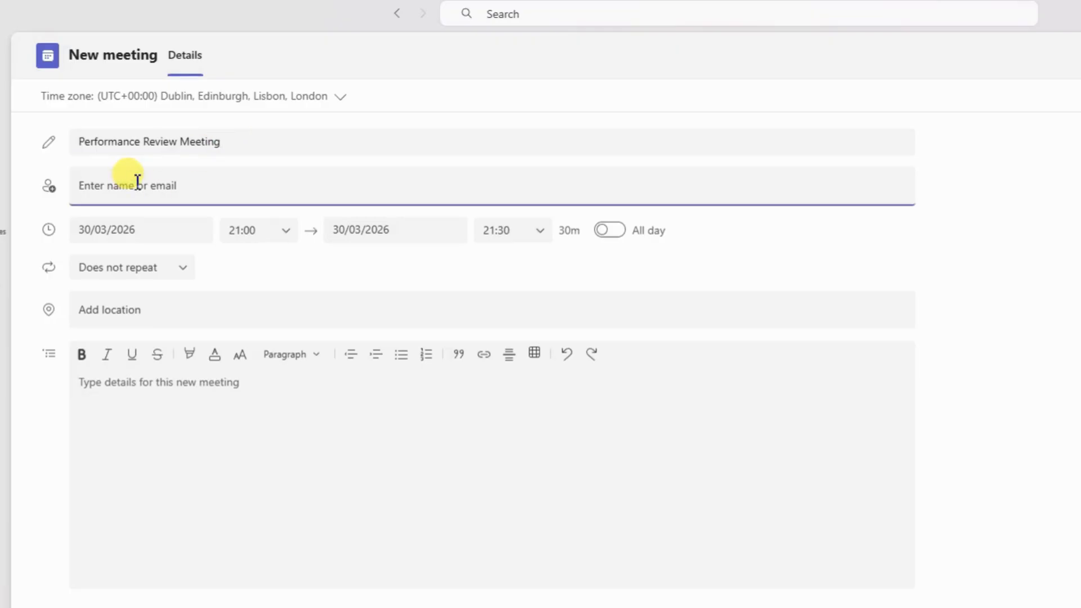
{"action": "type", "text": "muh"}
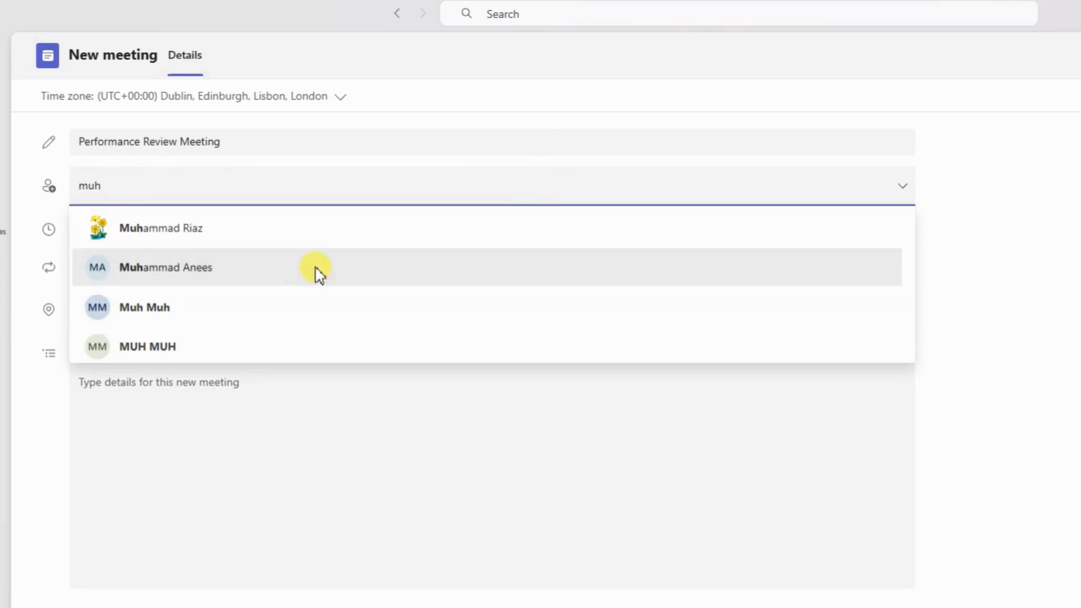
{"action": "left_click", "coordinate": [198, 245]}
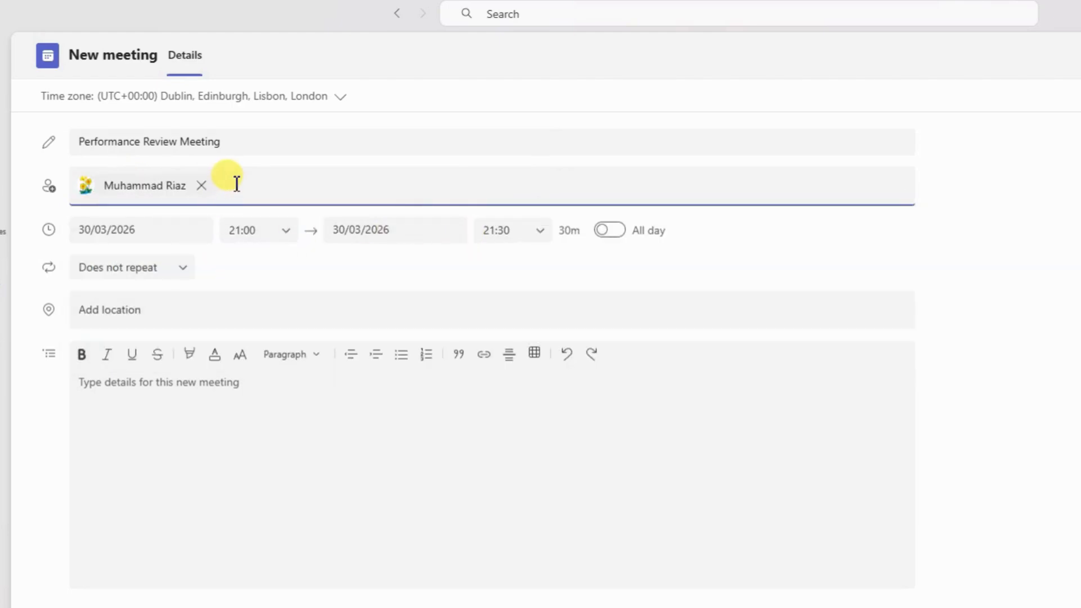
- Set the meeting to start on 31/03/2026 at 10:00
{"action": "left_click", "coordinate": [153, 230]}
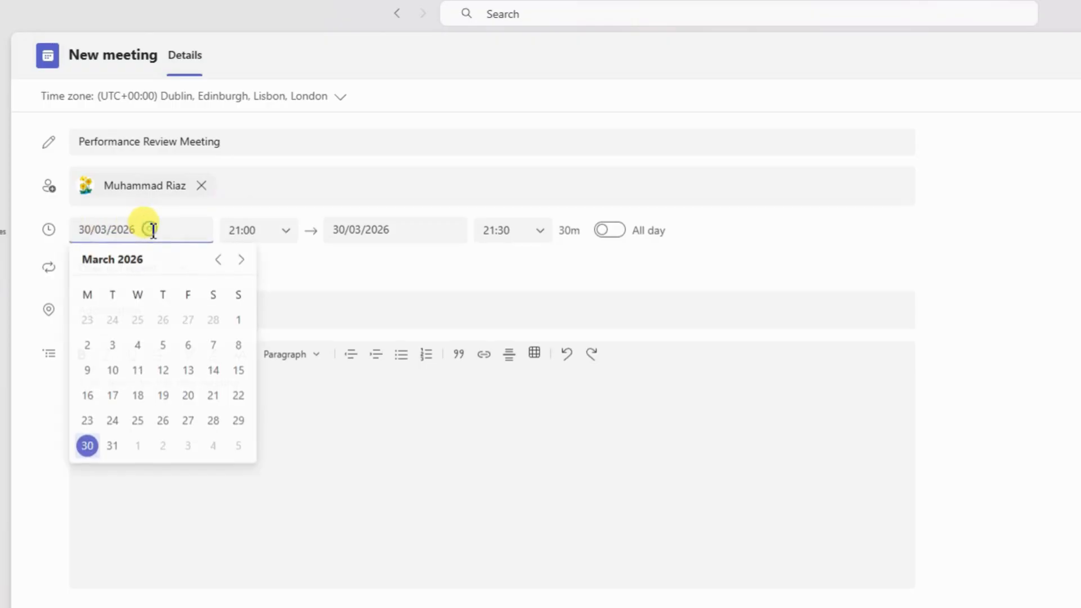
{"action": "left_click", "coordinate": [112, 446]}
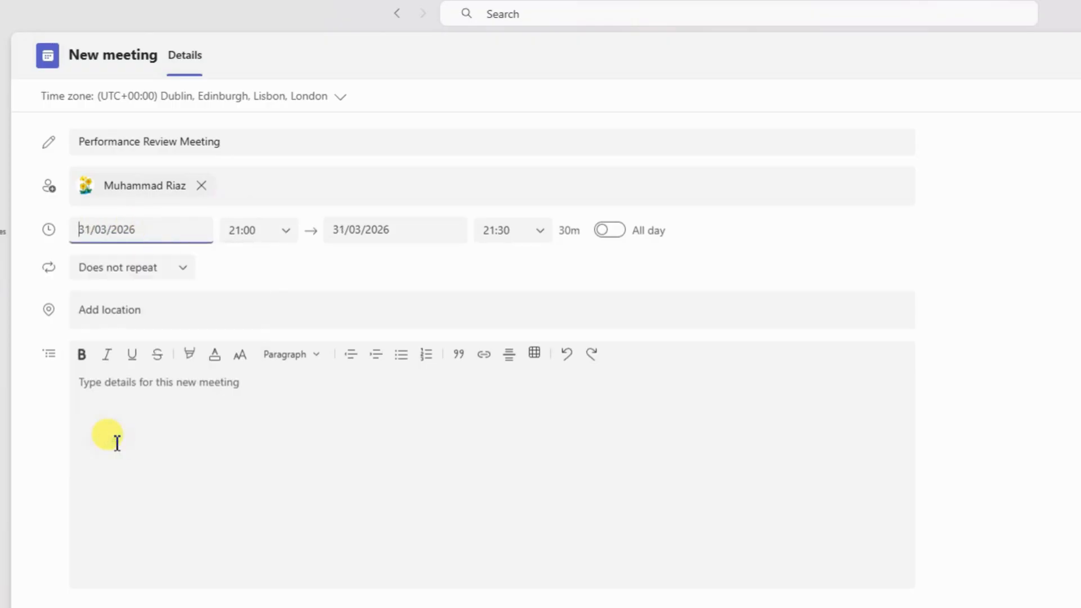
{"action": "left_click", "coordinate": [285, 231]}
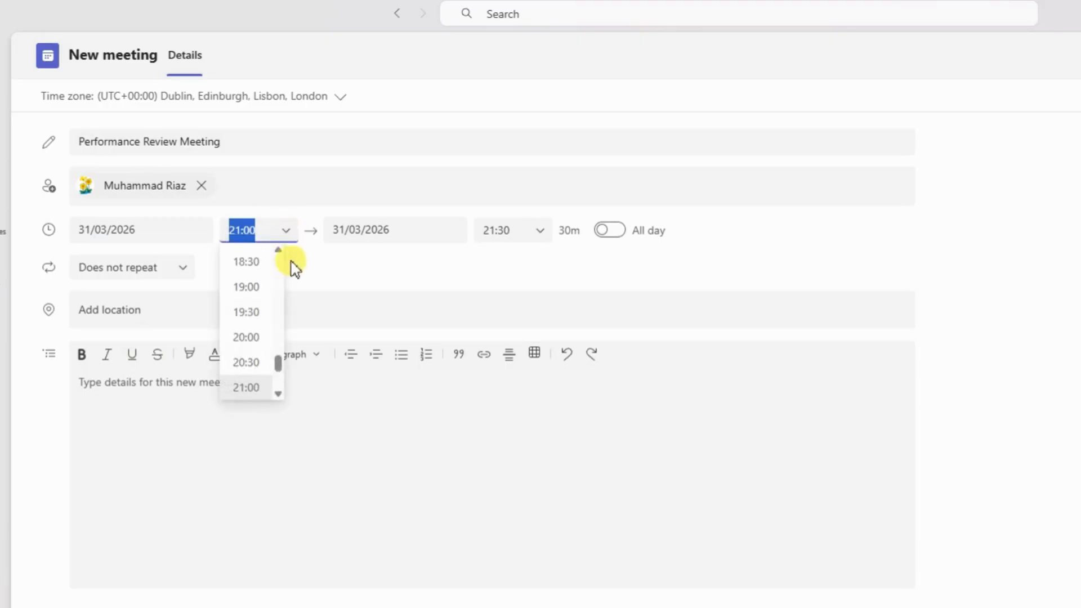
{"action": "left_click_drag", "start_coordinate": [278, 360], "coordinate": [282, 304]}
{"action": "left_click", "coordinate": [251, 328]}
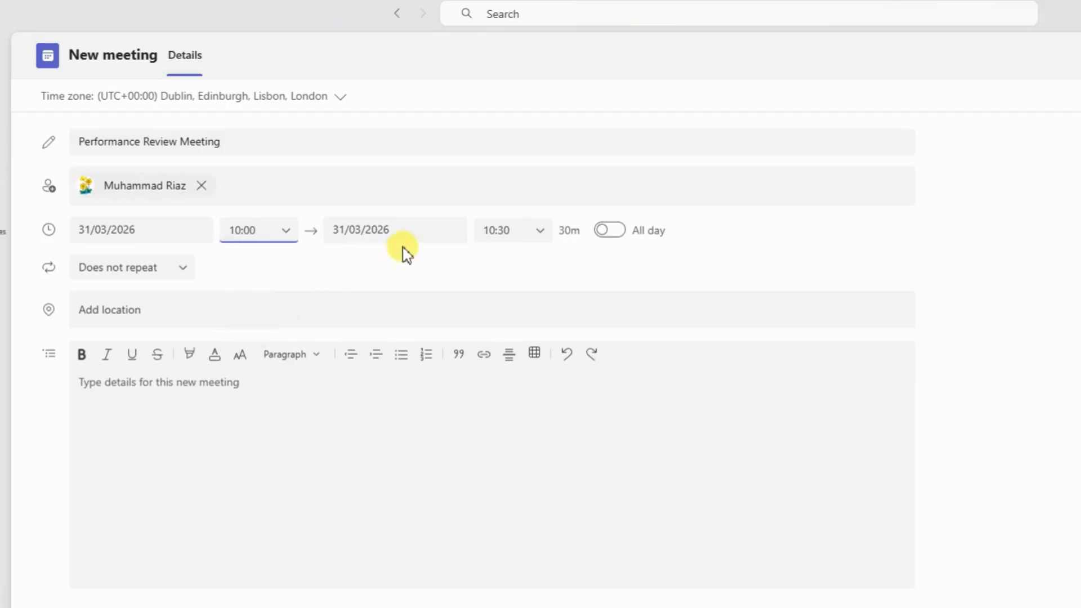
- Examine the meeting's end-time, all-day and recurrence options, leaving them at their current settings
{"action": "left_click", "coordinate": [542, 231]}
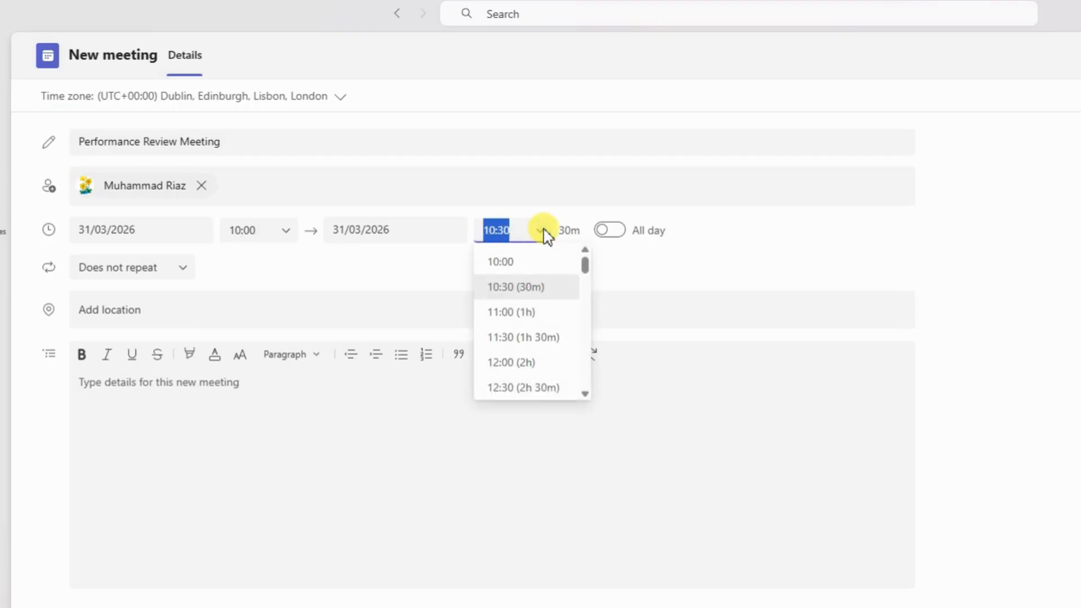
{"action": "left_click", "coordinate": [749, 270]}
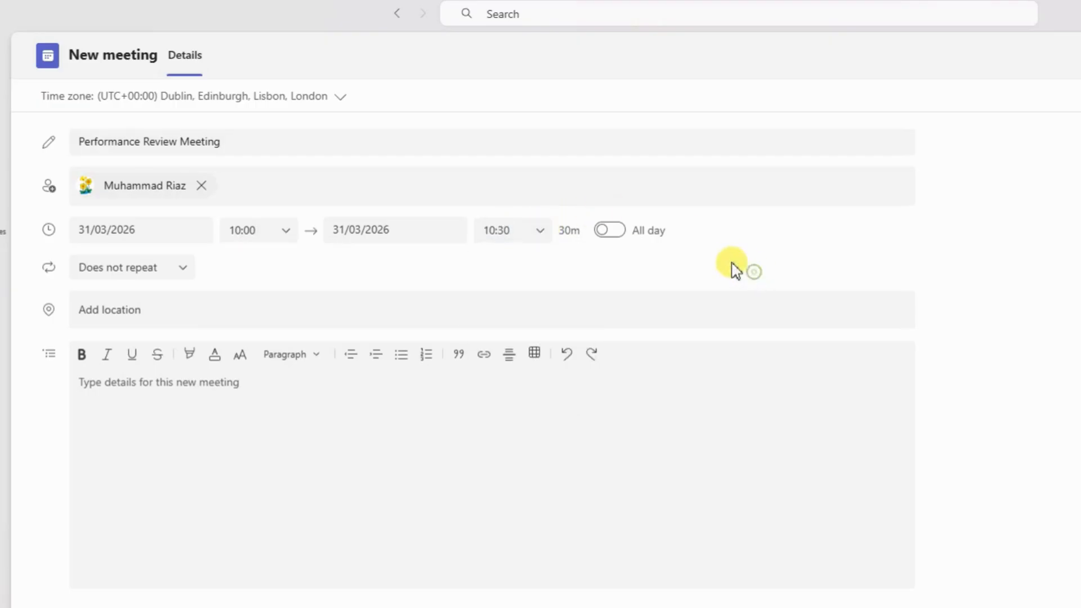
{"action": "left_click", "coordinate": [614, 236]}
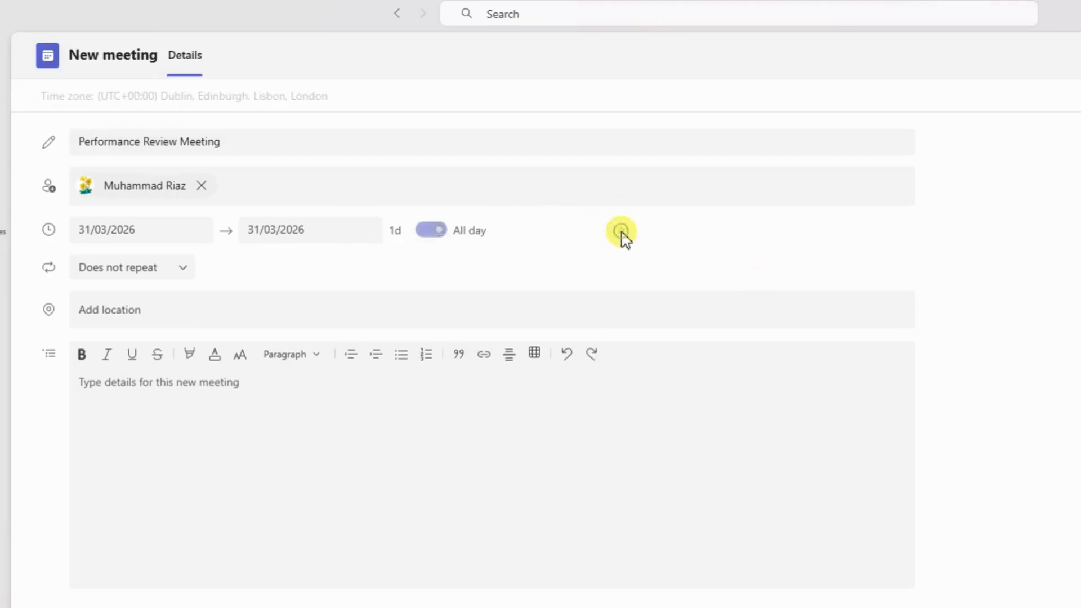
{"action": "left_click", "coordinate": [431, 231]}
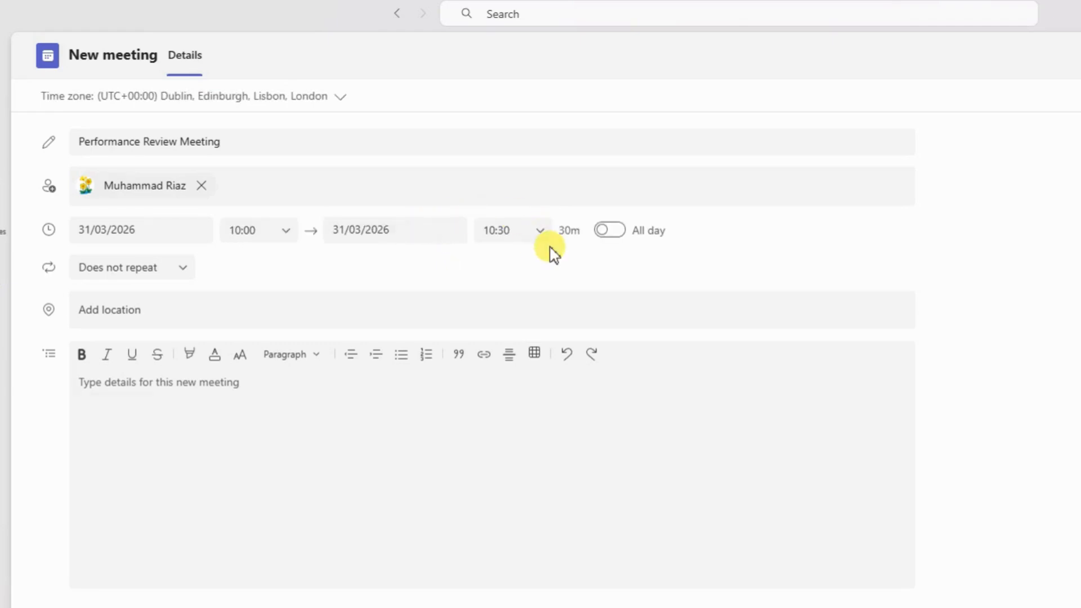
{"action": "left_click", "coordinate": [183, 276]}
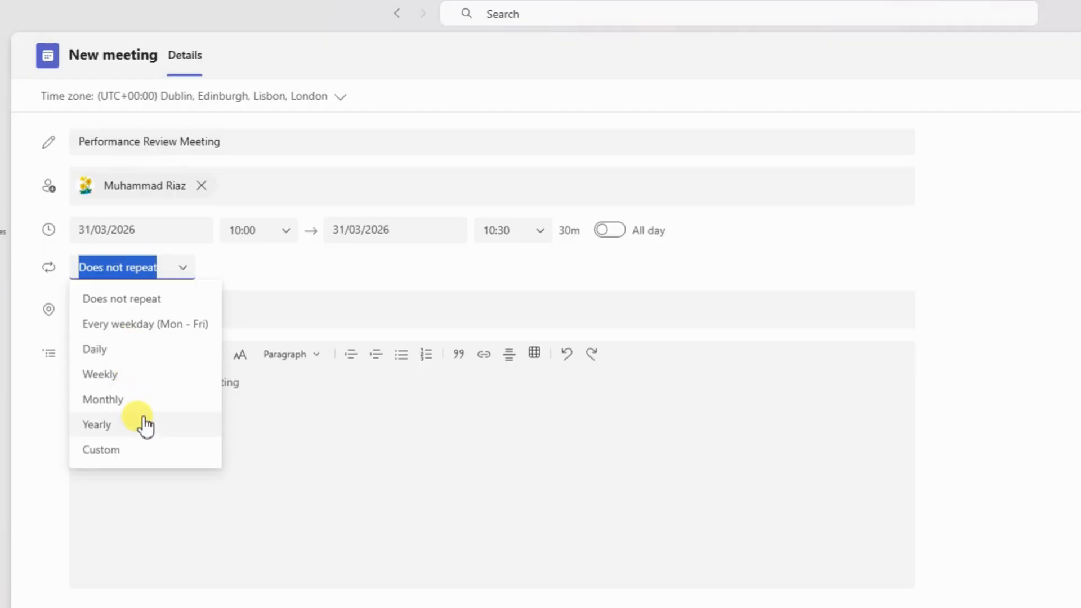
{"action": "left_click", "coordinate": [268, 278]}
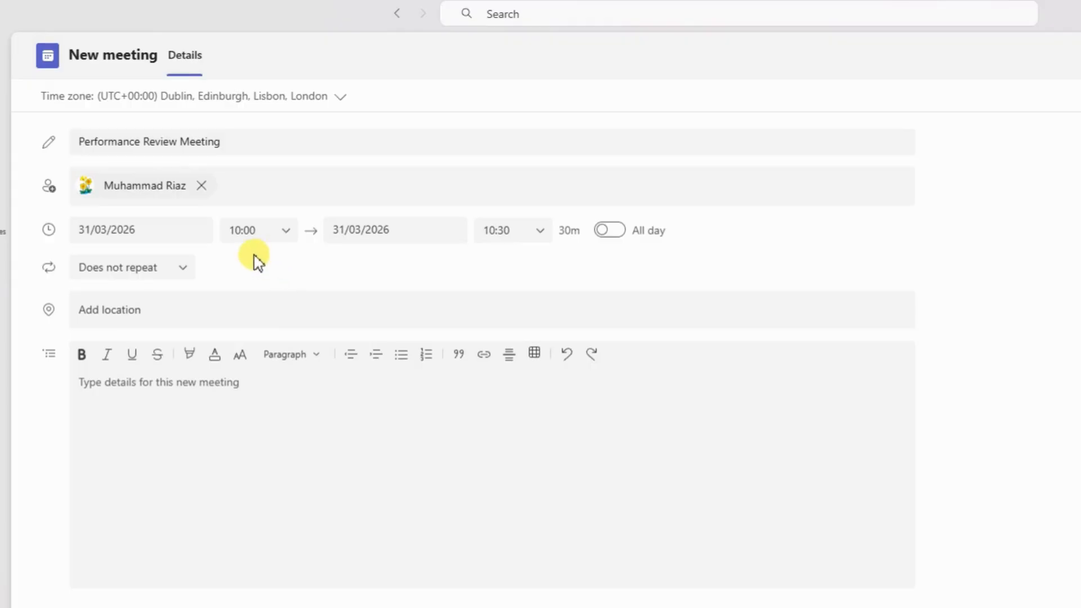
- Set the meeting location to "Room"
{"action": "left_click", "coordinate": [145, 314]}
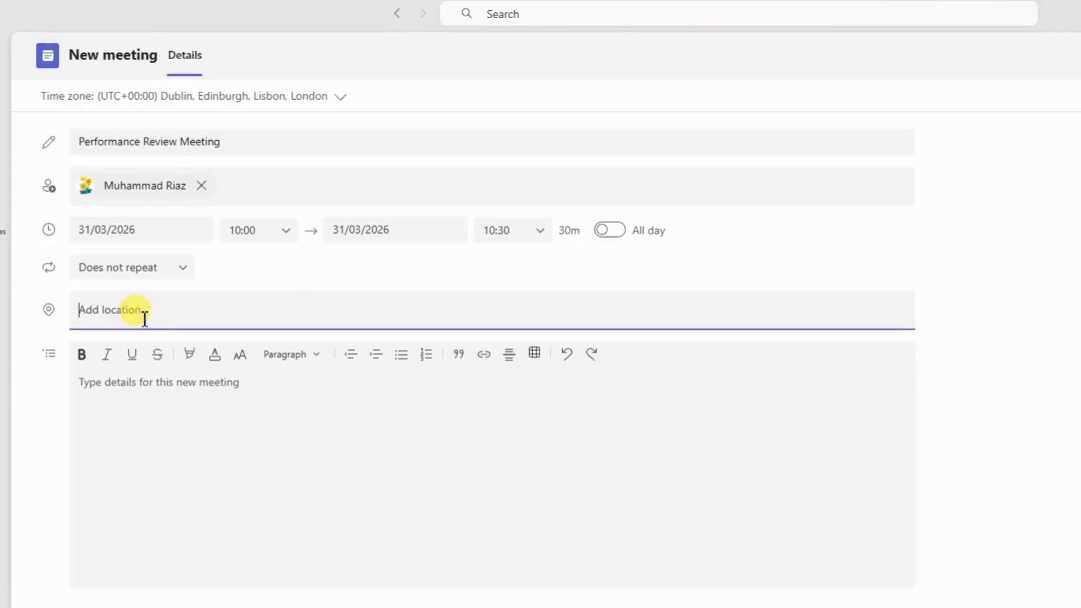
{"action": "type", "text": "Room"}
{"action": "left_click", "coordinate": [149, 398]}
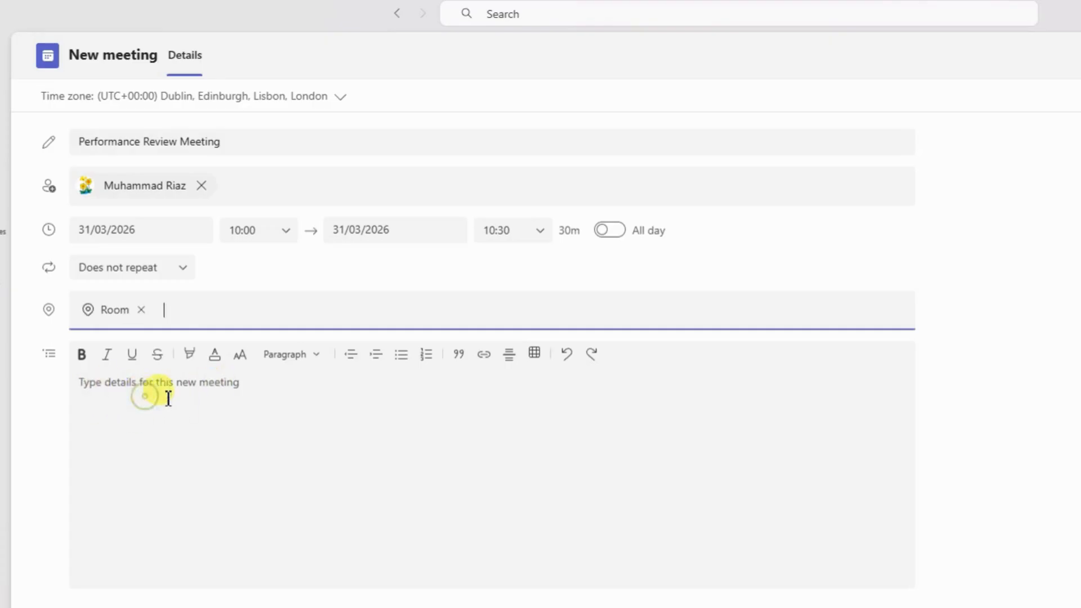
- Enter "This is monthly performance review meeting." as the meeting details and make the text bold
{"action": "left_click", "coordinate": [118, 392]}
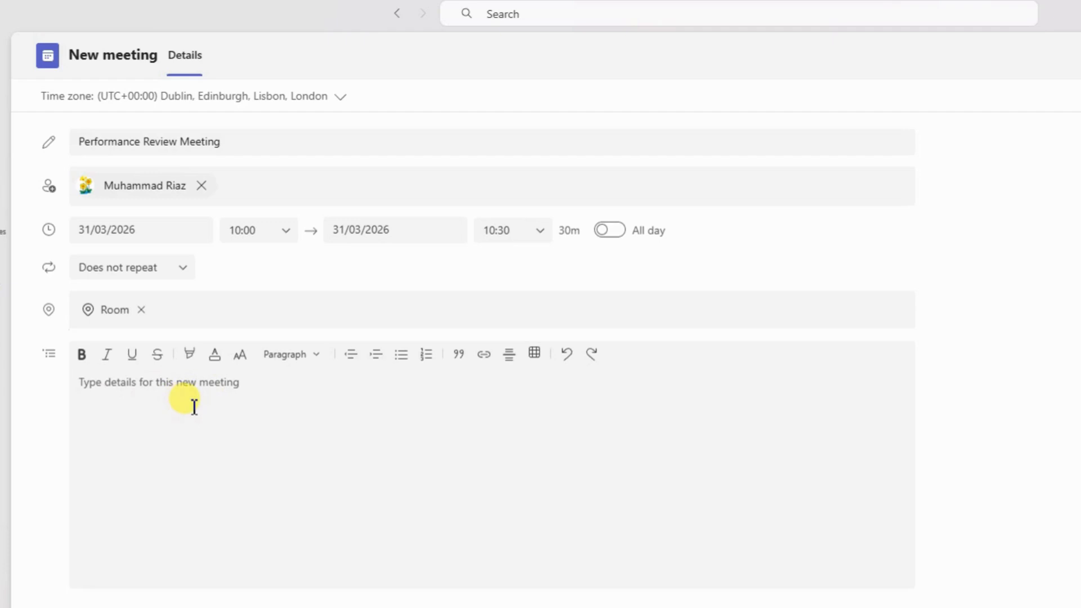
{"action": "type", "text": "Th"}
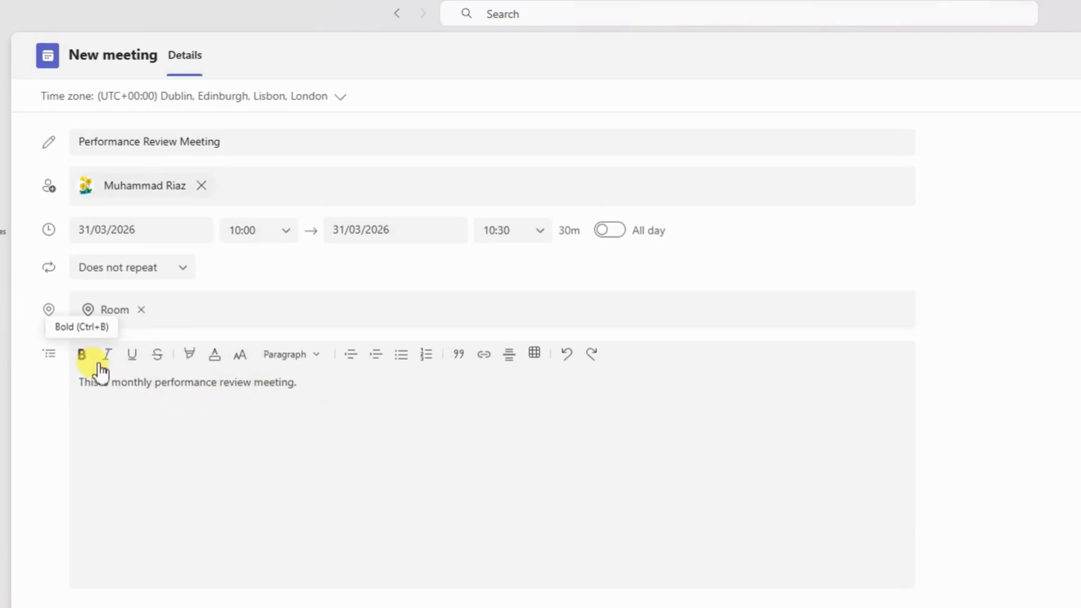
{"action": "left_click_drag", "start_coordinate": [300, 388], "coordinate": [77, 384]}
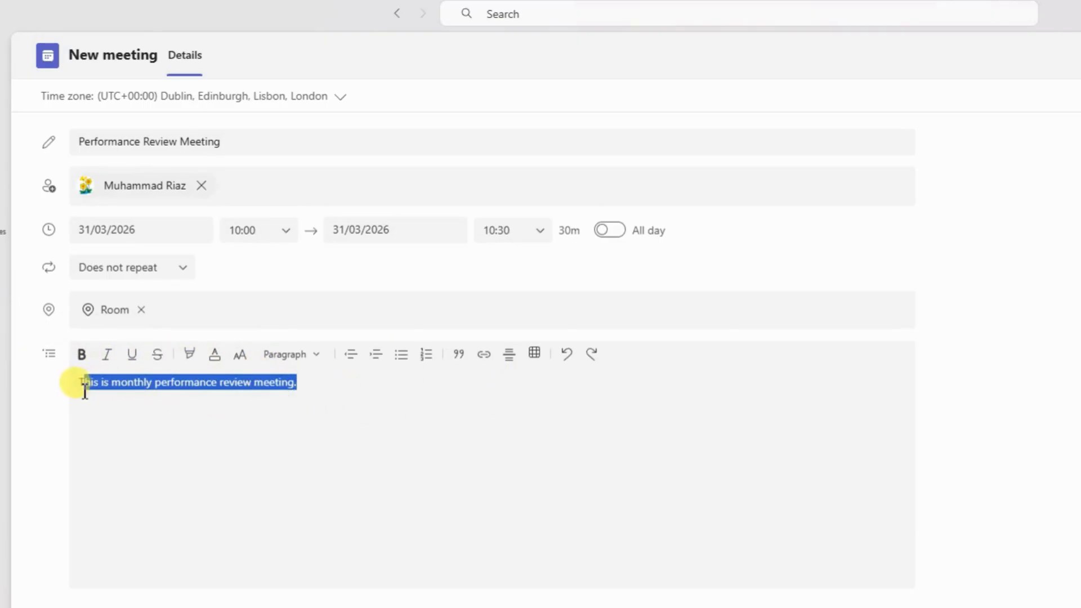
{"action": "left_click", "coordinate": [83, 359]}
{"action": "left_click", "coordinate": [380, 388]}
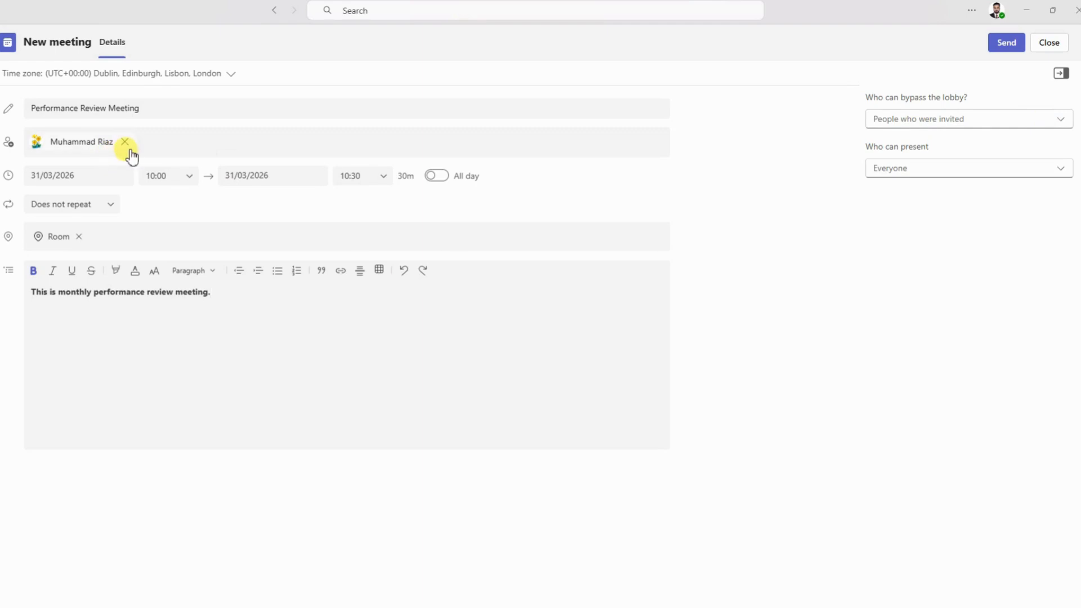
- Review who can bypass the lobby and choose Everyone for who can present
{"action": "left_click", "coordinate": [1061, 125]}
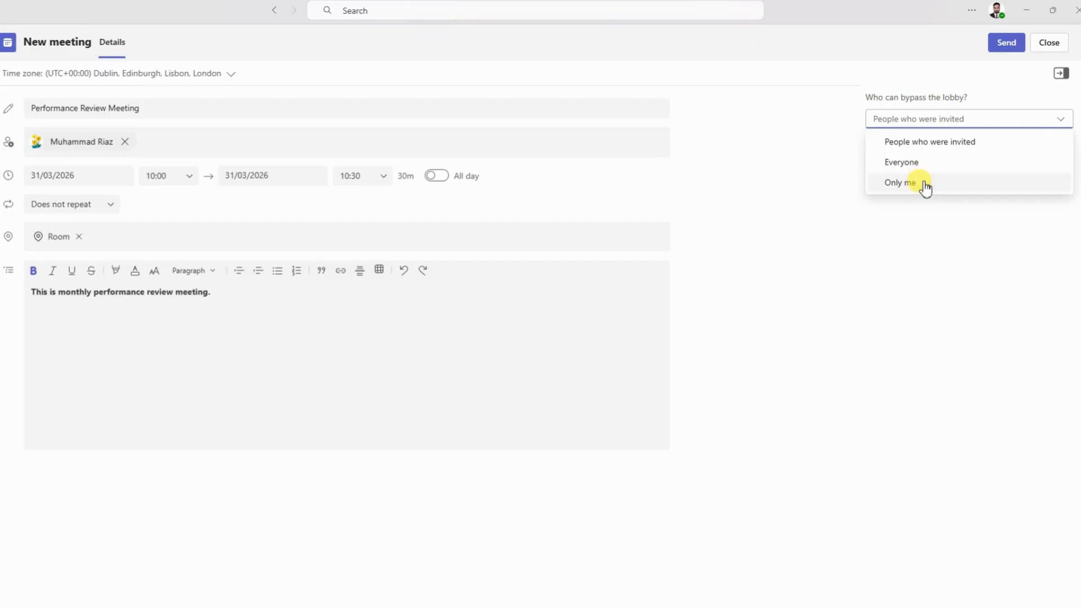
{"action": "left_click", "coordinate": [788, 144]}
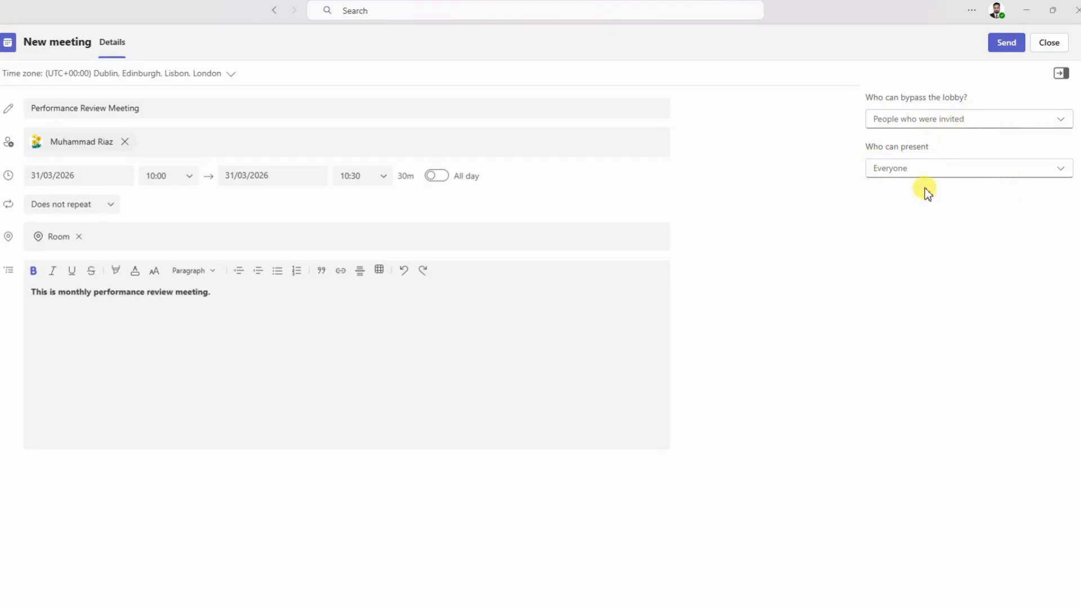
{"action": "left_click", "coordinate": [1058, 172]}
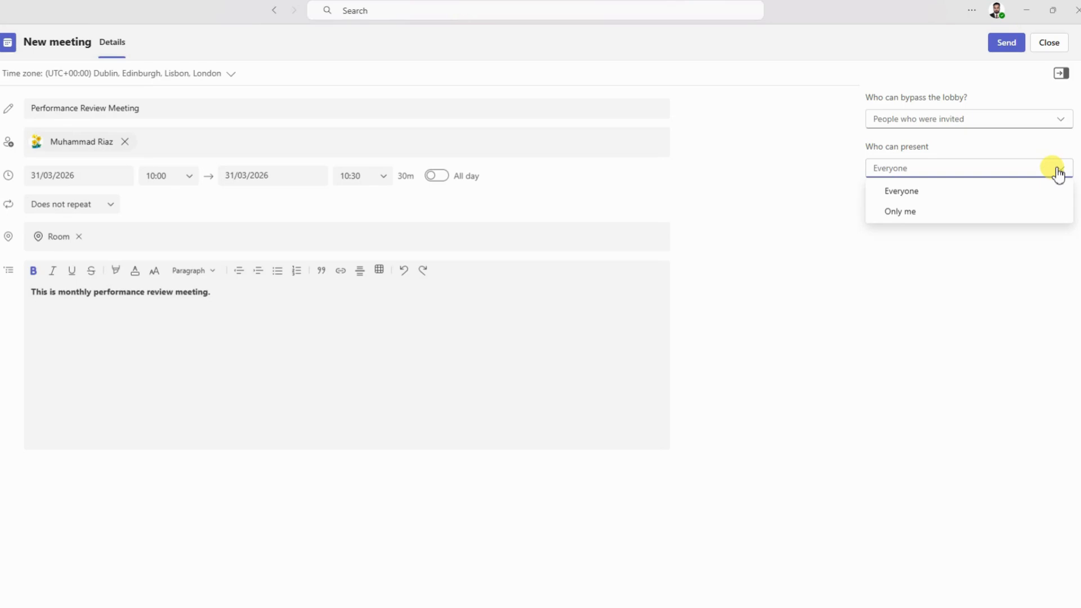
{"action": "left_click", "coordinate": [946, 193]}
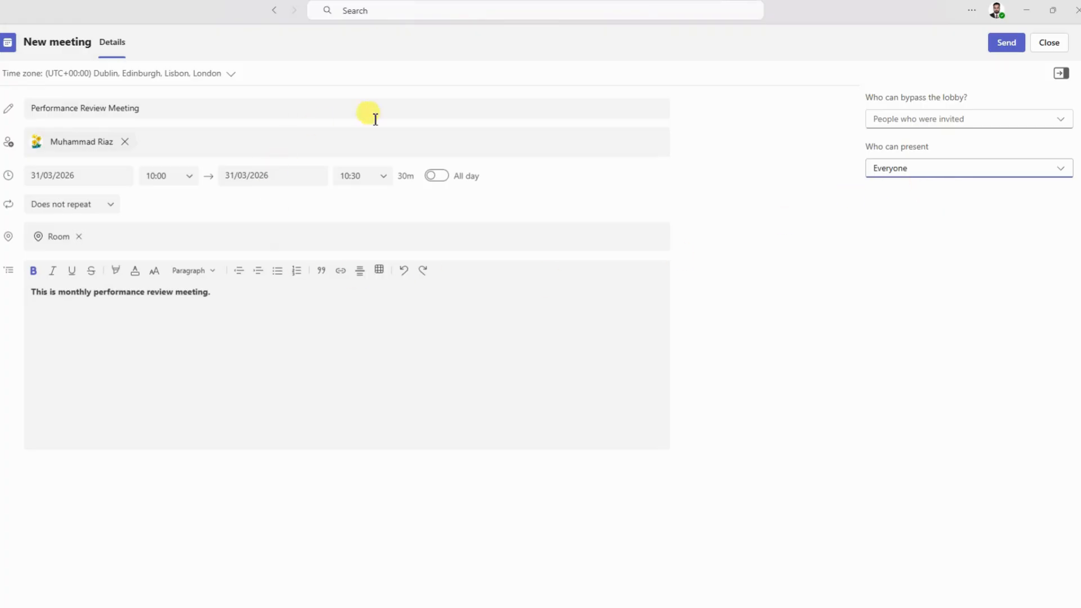
- Send the meeting invitation and dismiss the invitation-sharing dialog
{"action": "left_click", "coordinate": [1005, 44]}
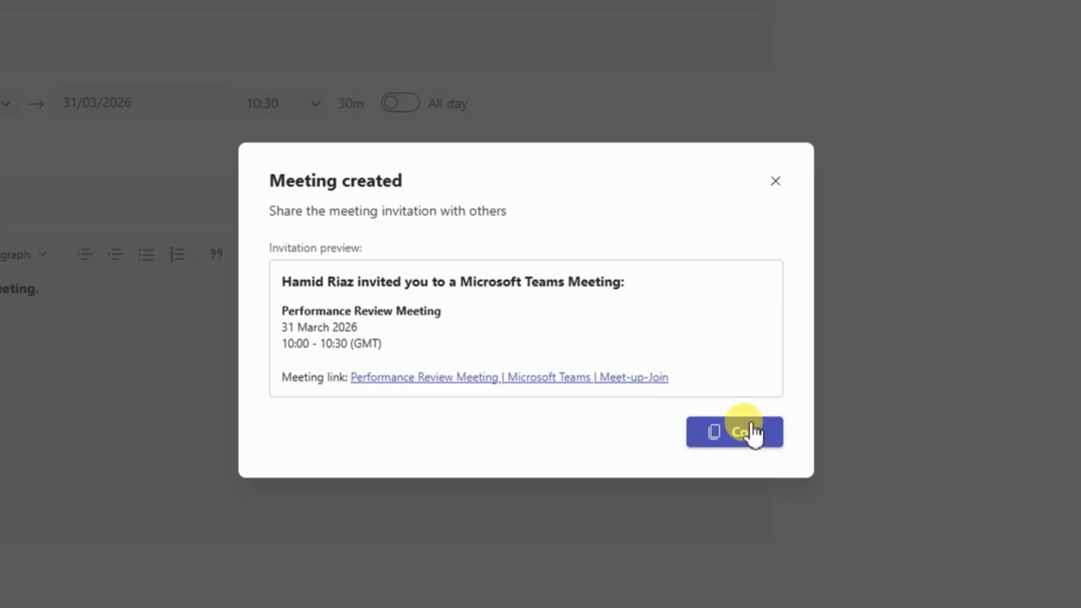
{"action": "left_click", "coordinate": [776, 190]}
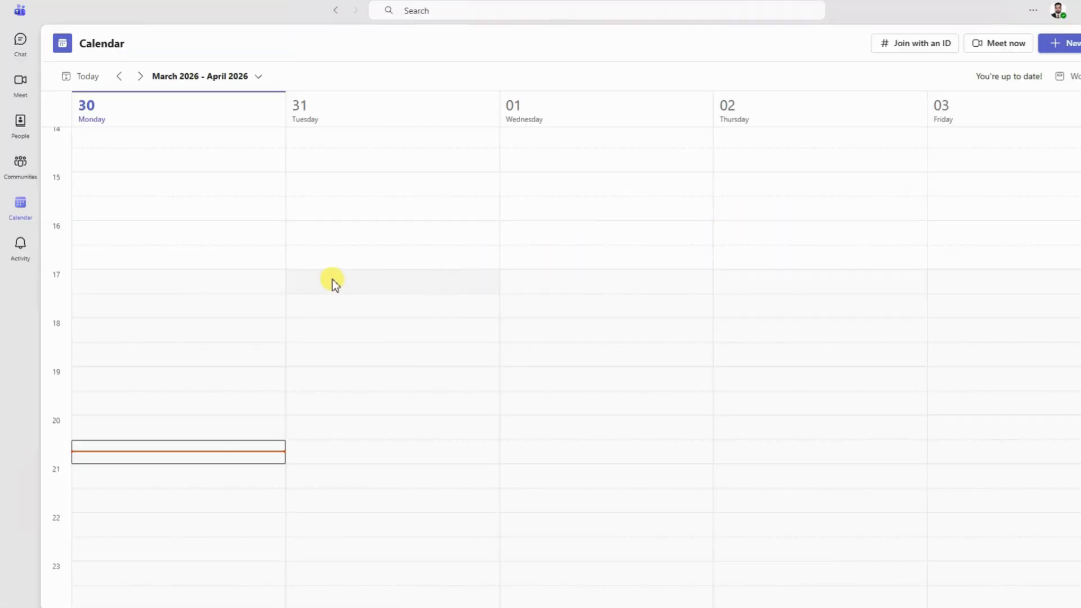
- Find the Performance Review Meeting on Tuesday 31 in the calendar and bring up its pre-join screen
{"action": "scroll", "coordinate": [208, 318], "scroll_direction": "up", "scroll_amount": 5}
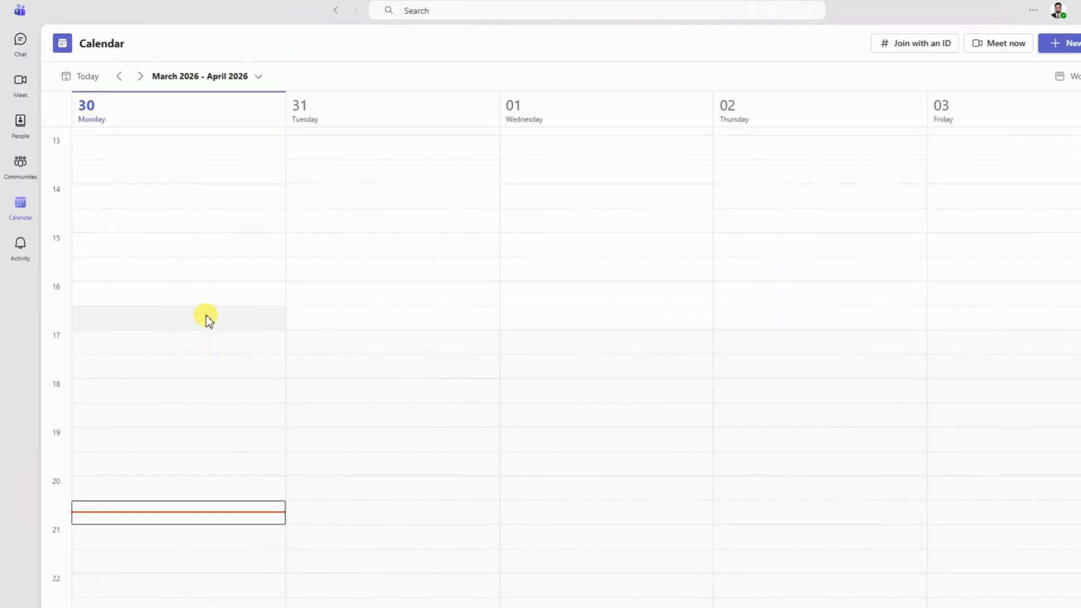
{"action": "scroll", "coordinate": [211, 311], "scroll_direction": "up", "scroll_amount": 2}
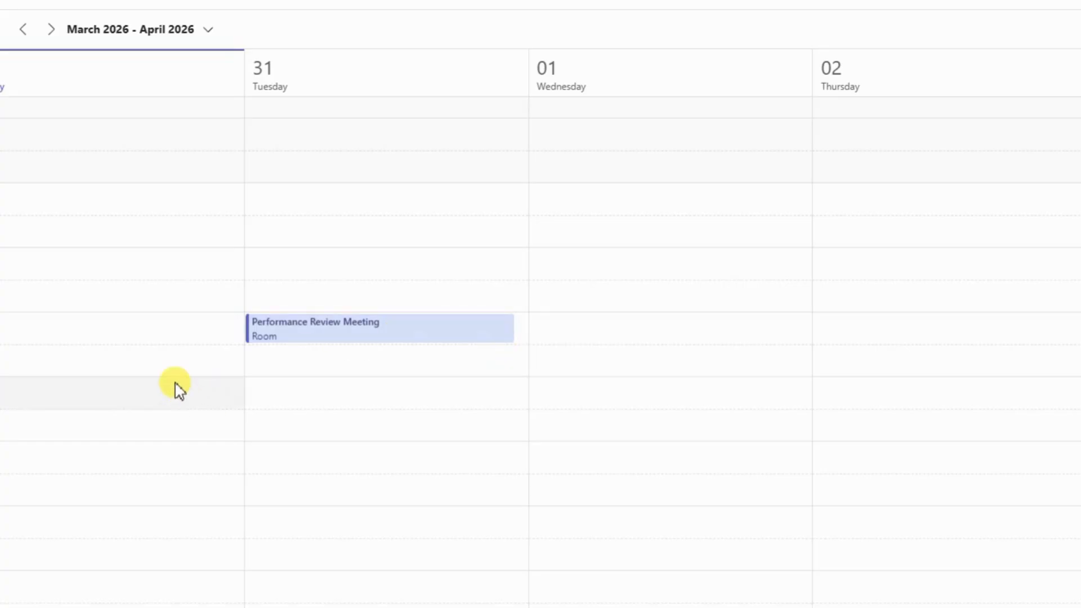
{"action": "left_click", "coordinate": [366, 341]}
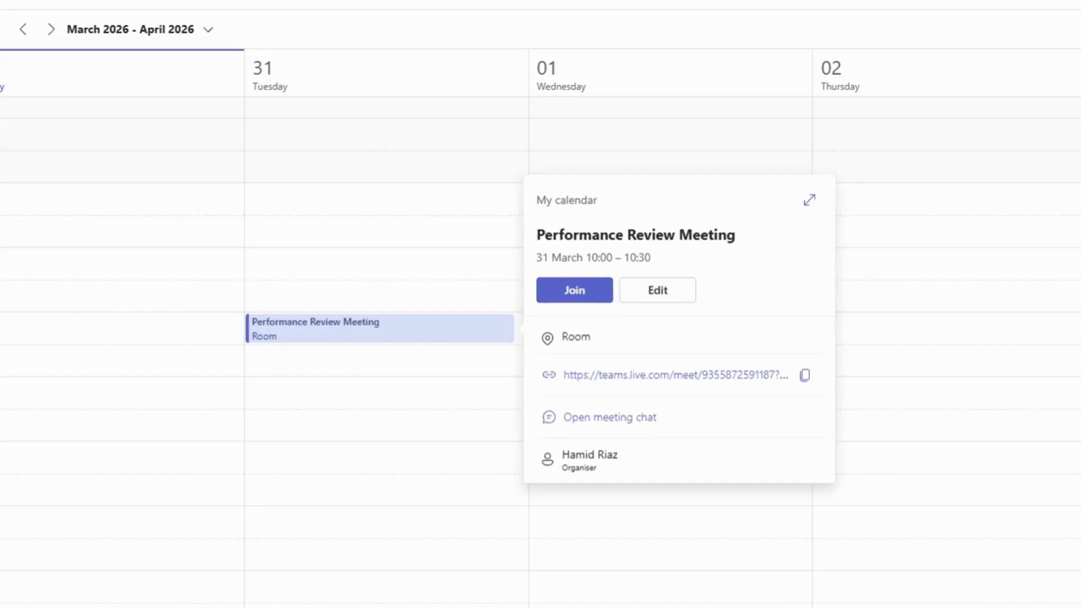
{"action": "left_click_drag", "start_coordinate": [0, 43], "coordinate": [816, 96]}
{"action": "double_click", "coordinate": [892, 99]}
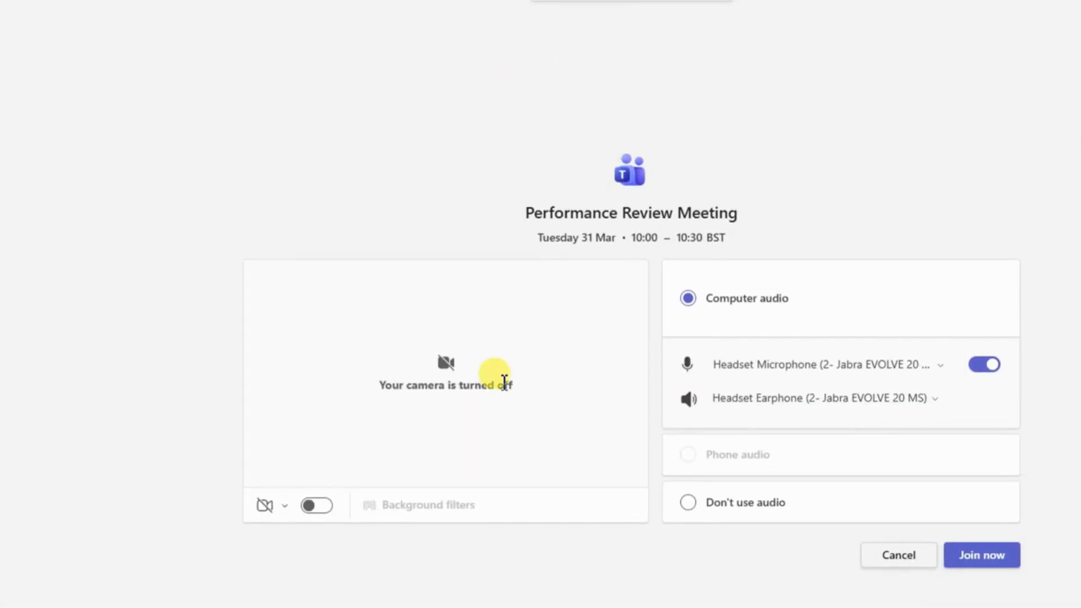
- Cancel joining the Performance Review Meeting from its pre-join window and dismiss the meeting's details card in the calendar
{"action": "double_click", "coordinate": [892, 1]}
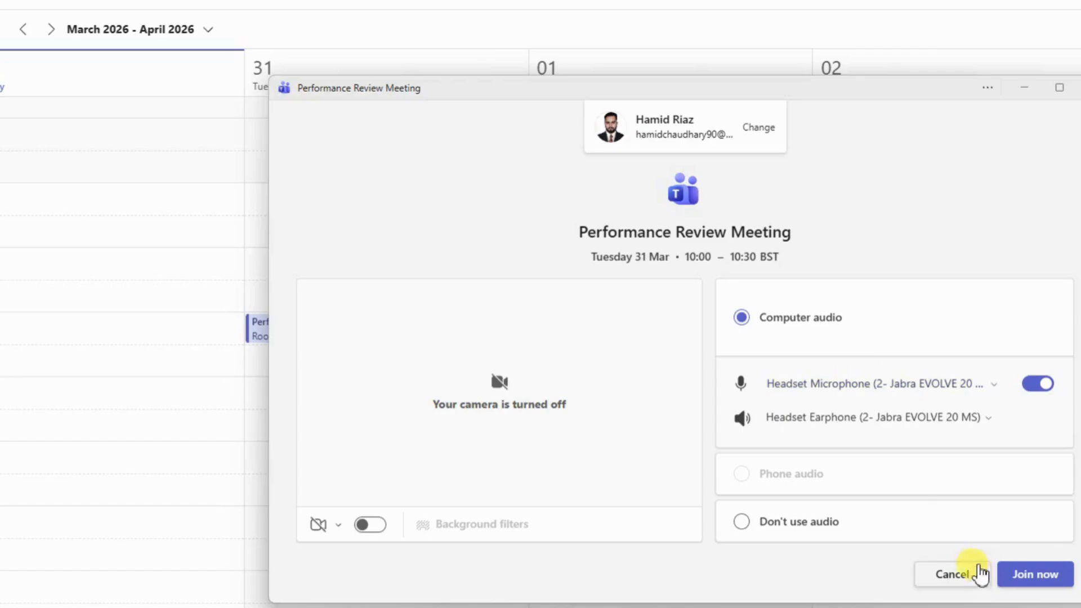
{"action": "left_click", "coordinate": [951, 574]}
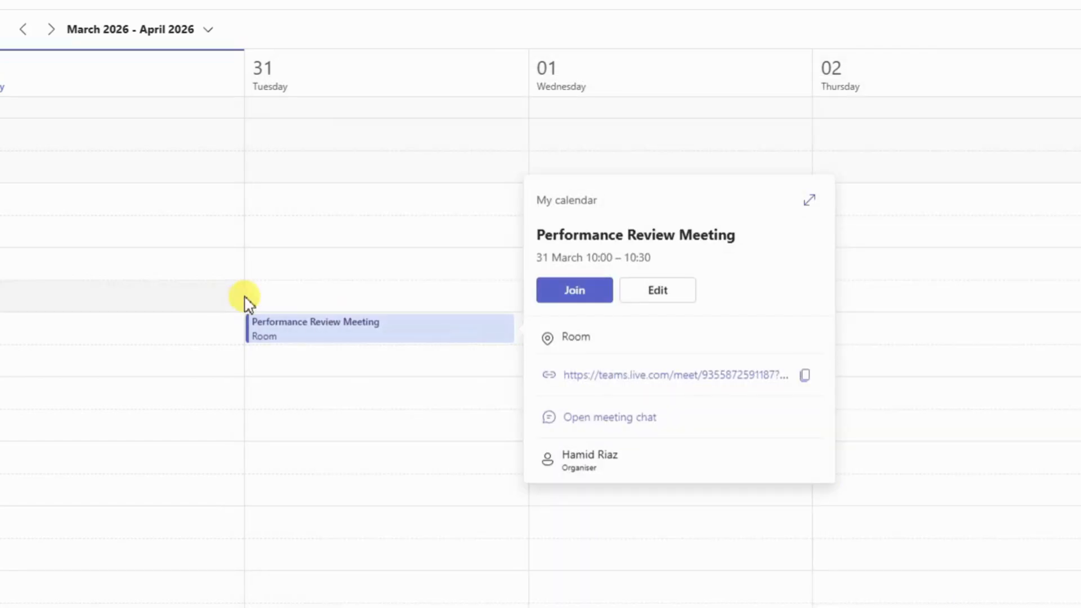
{"action": "left_click", "coordinate": [363, 241]}
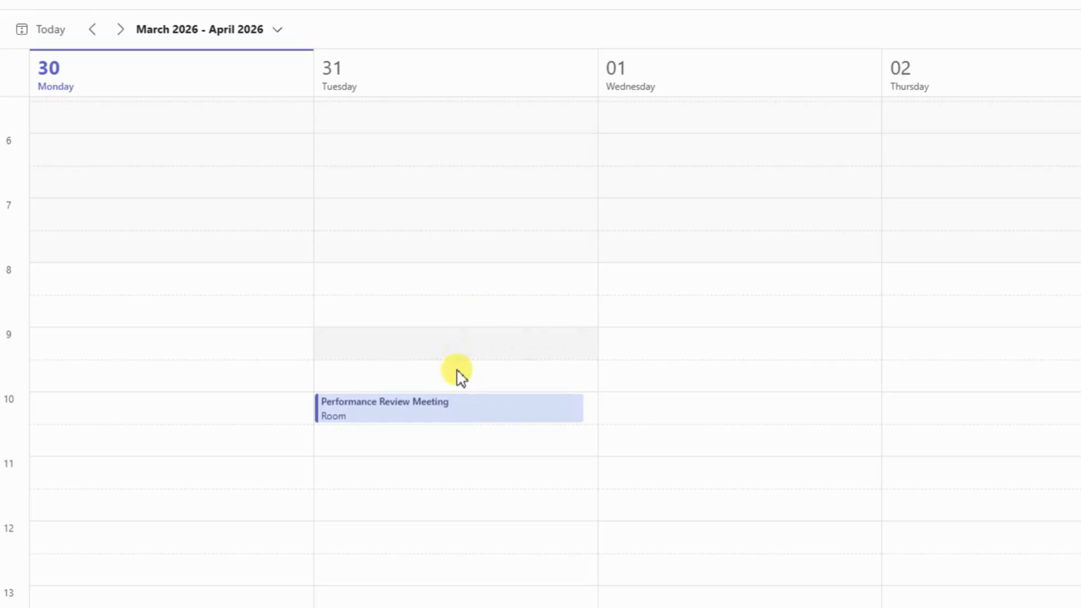
- Open the Performance Review Meeting on Tuesday 31 for editing, review its attendees and details, and close it discarding any edits
{"action": "left_click", "coordinate": [490, 415]}
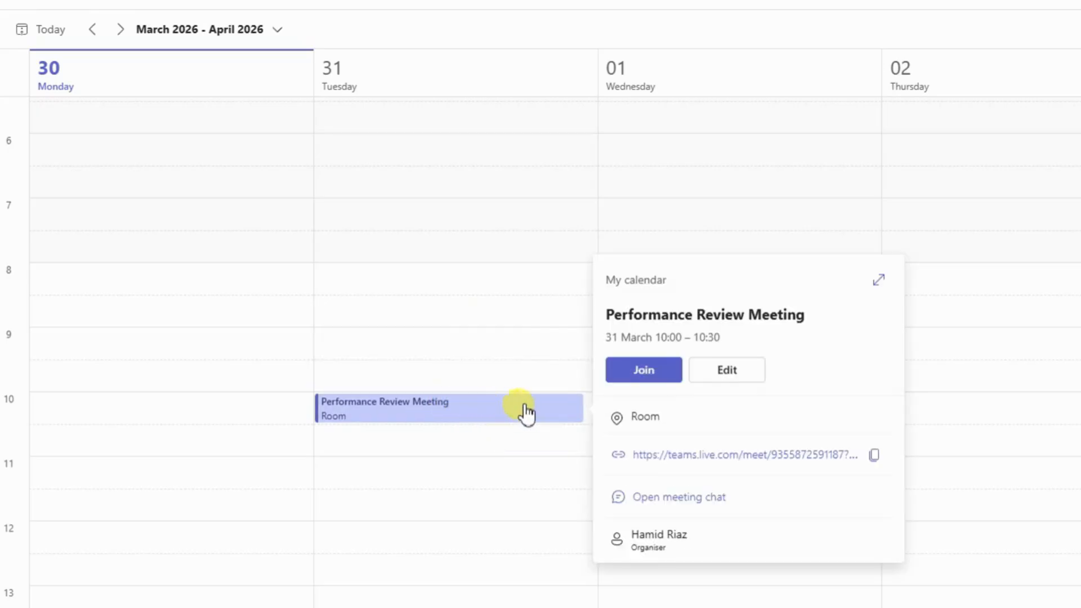
{"action": "left_click", "coordinate": [740, 383]}
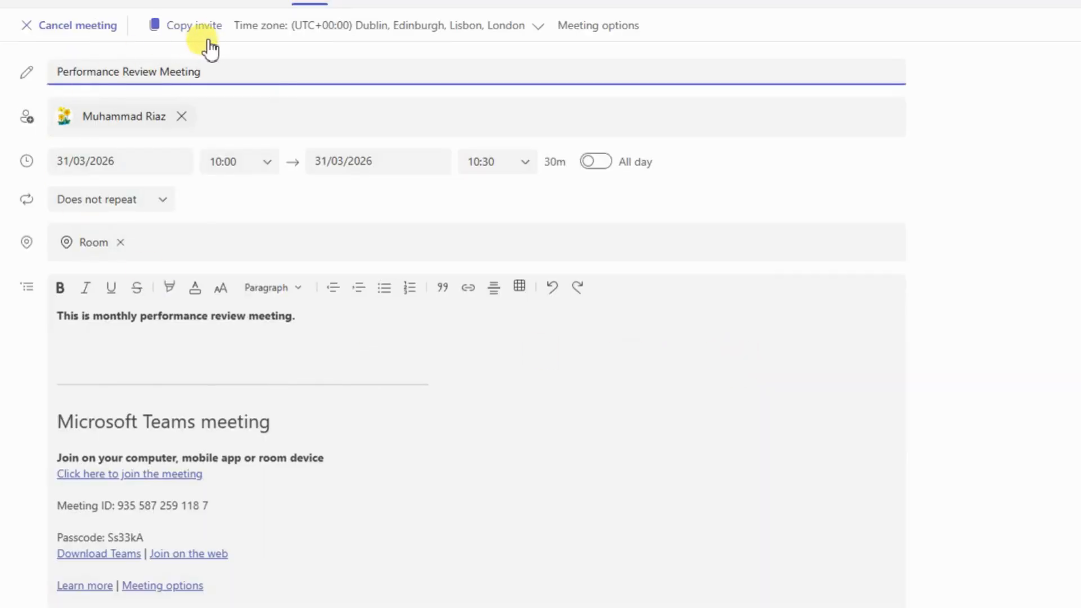
{"action": "left_click", "coordinate": [235, 117]}
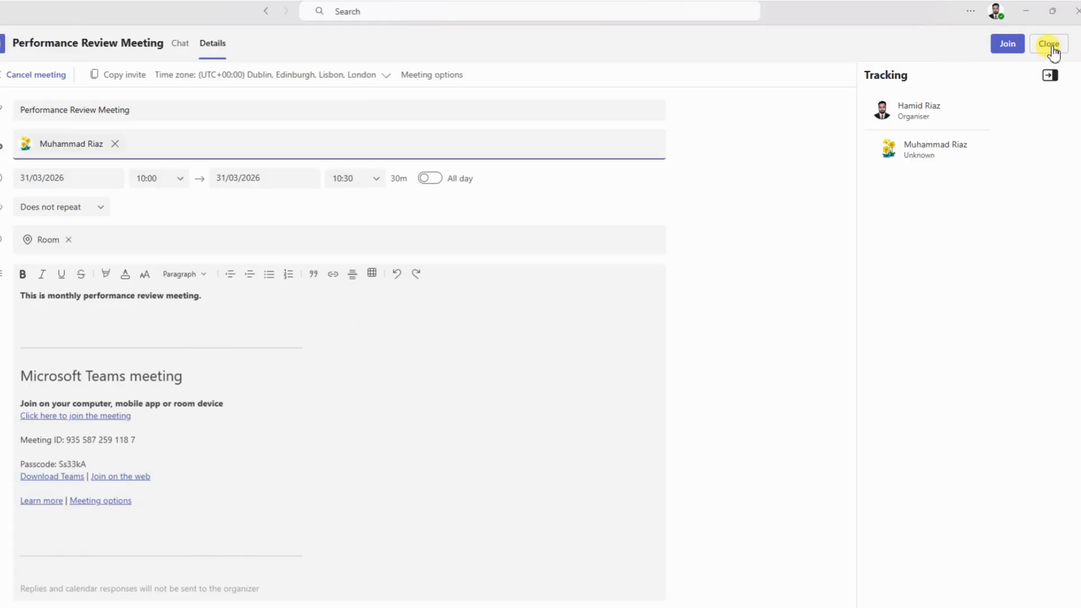
{"action": "left_click", "coordinate": [240, 297]}
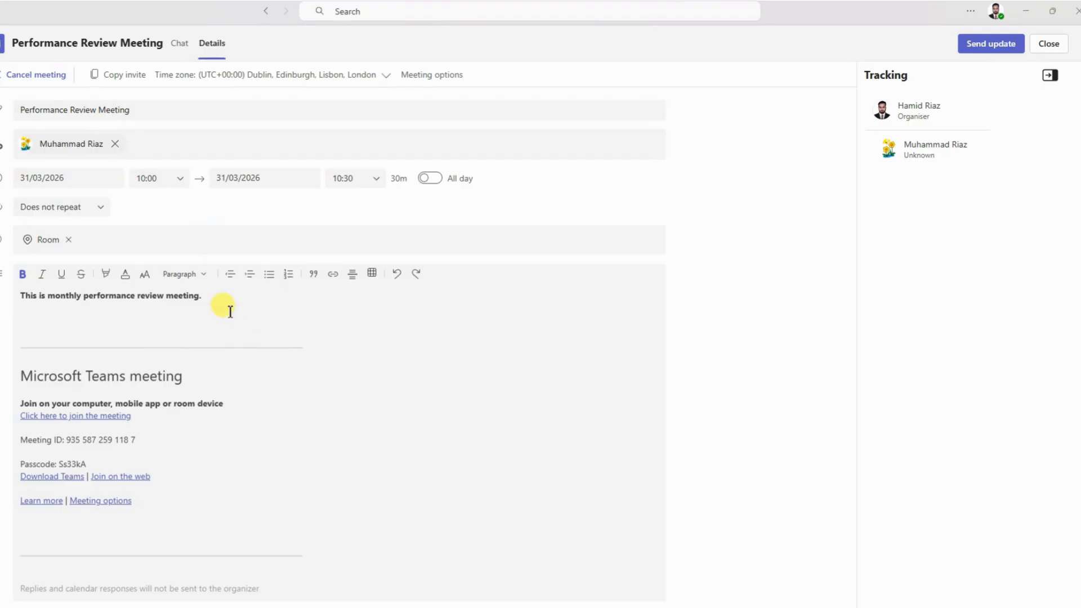
{"action": "left_click", "coordinate": [1041, 47]}
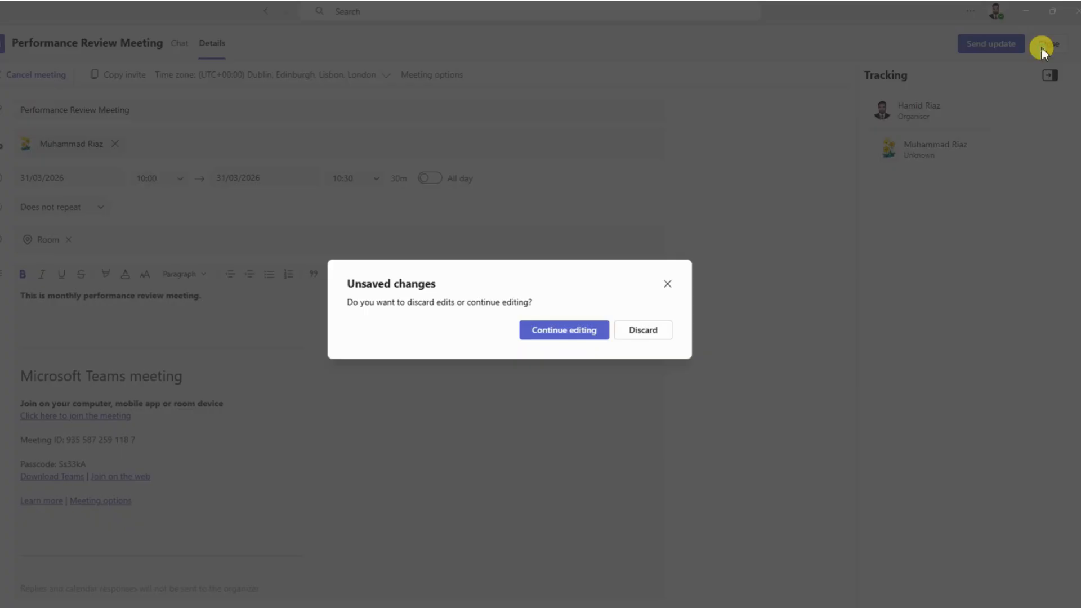
{"action": "left_click", "coordinate": [637, 333]}
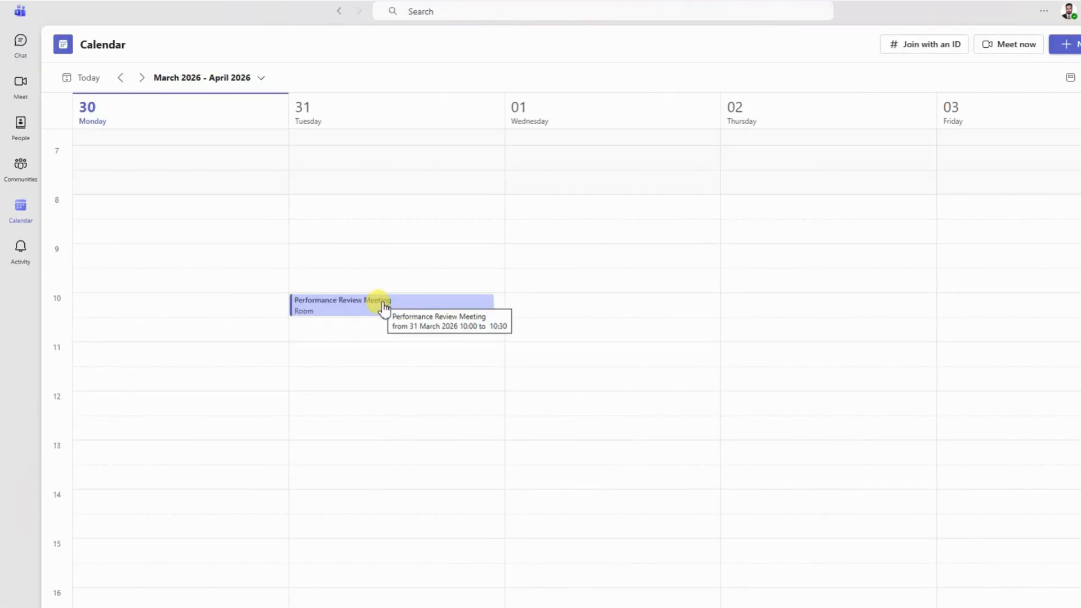
- Delete the 10:00 Performance Review Meeting on Tuesday 31 from the calendar
{"action": "right_click", "coordinate": [383, 310]}
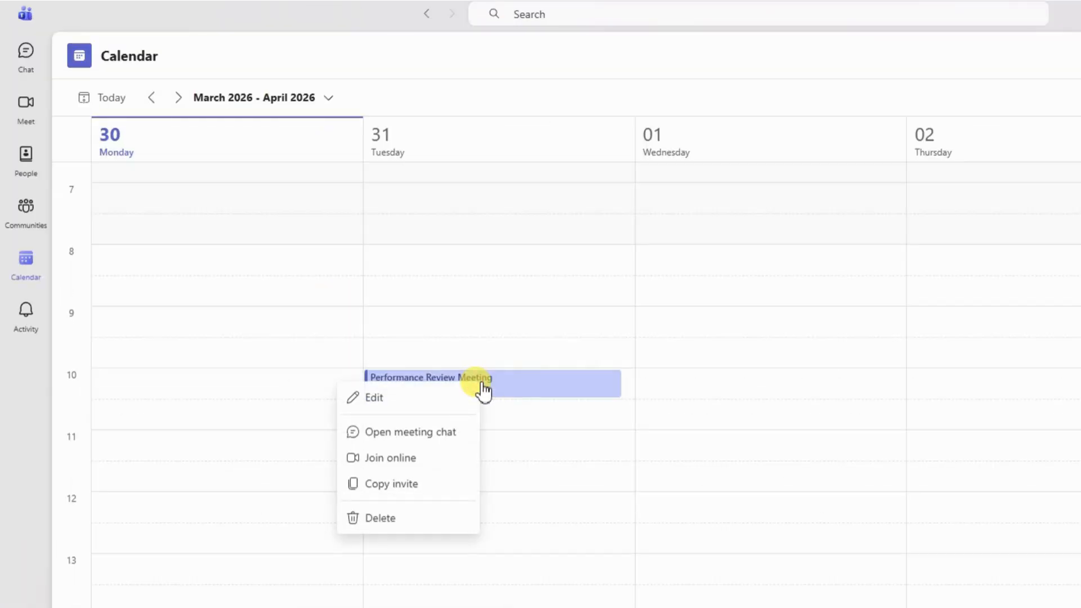
{"action": "left_click", "coordinate": [378, 518]}
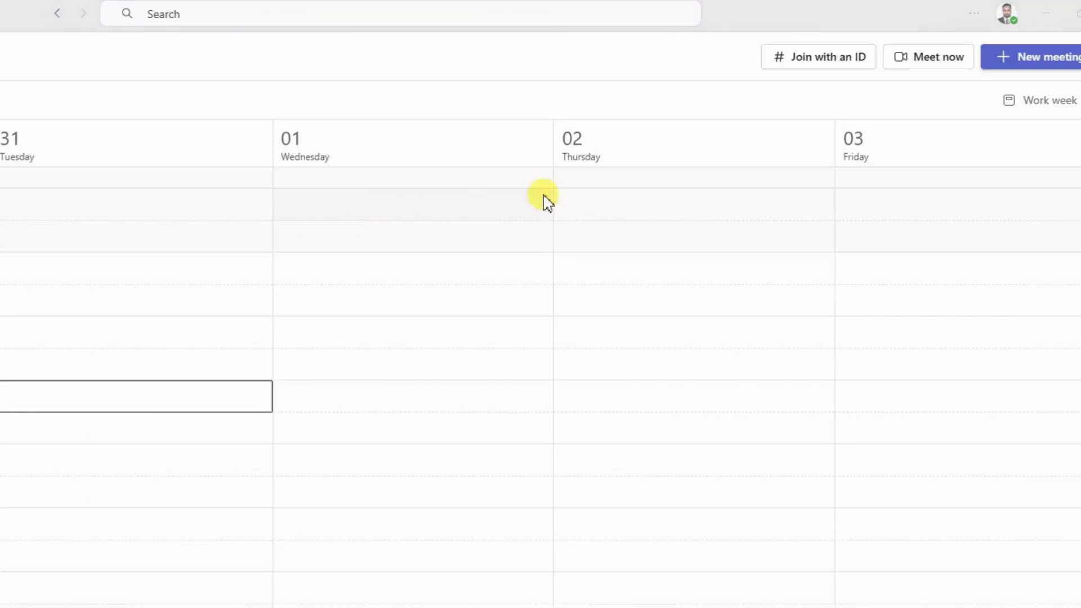
- Look at the options for joining a meeting with an ID and for starting an instant meeting, closing each without using it
{"action": "left_click", "coordinate": [822, 65]}
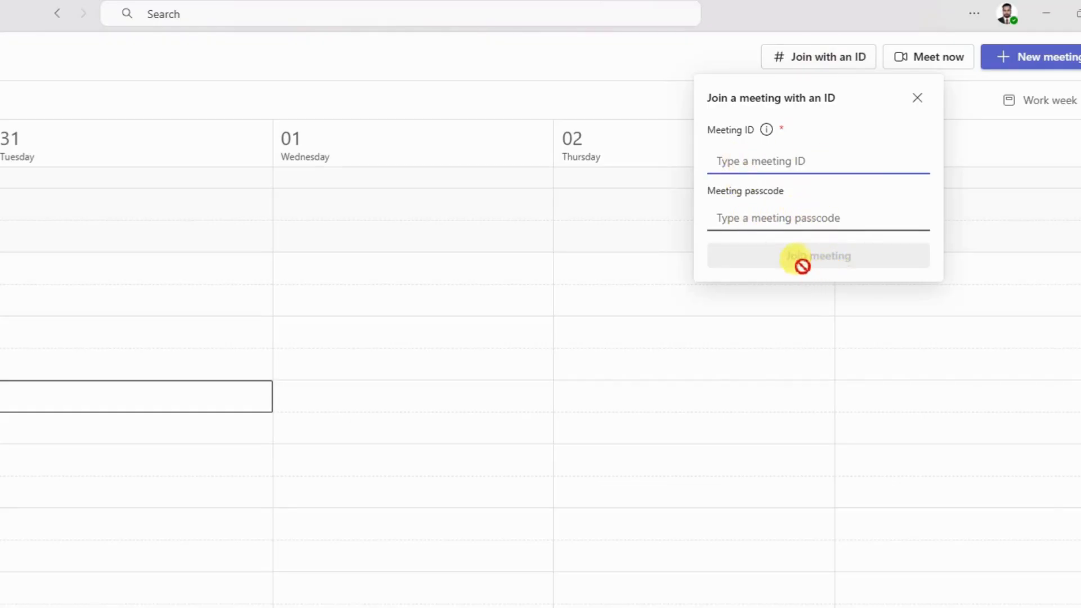
{"action": "left_click", "coordinate": [916, 99]}
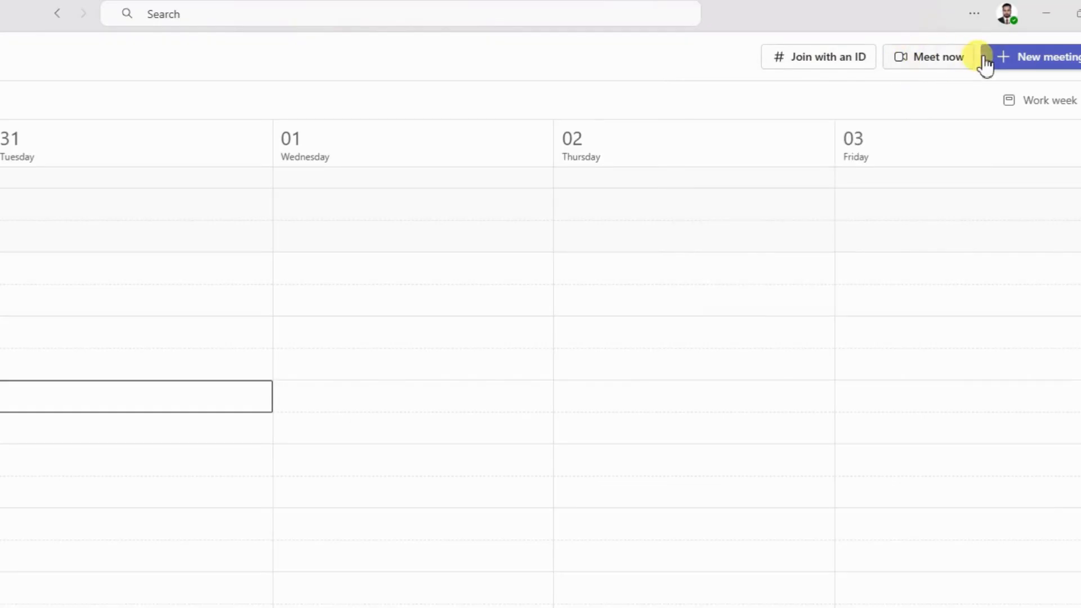
{"action": "left_click", "coordinate": [937, 68]}
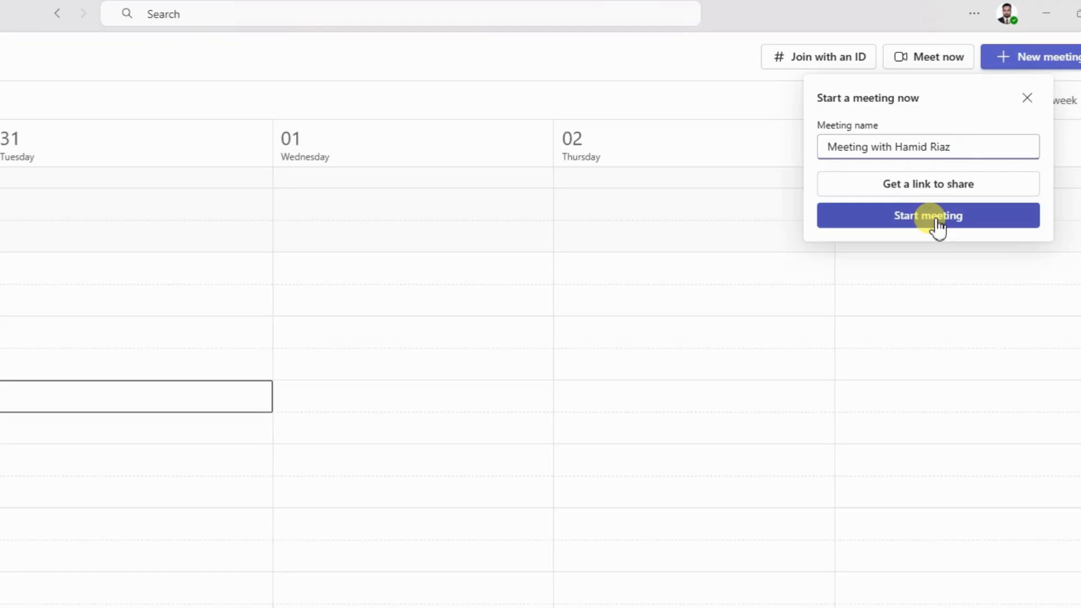
{"action": "left_click", "coordinate": [1058, 101]}
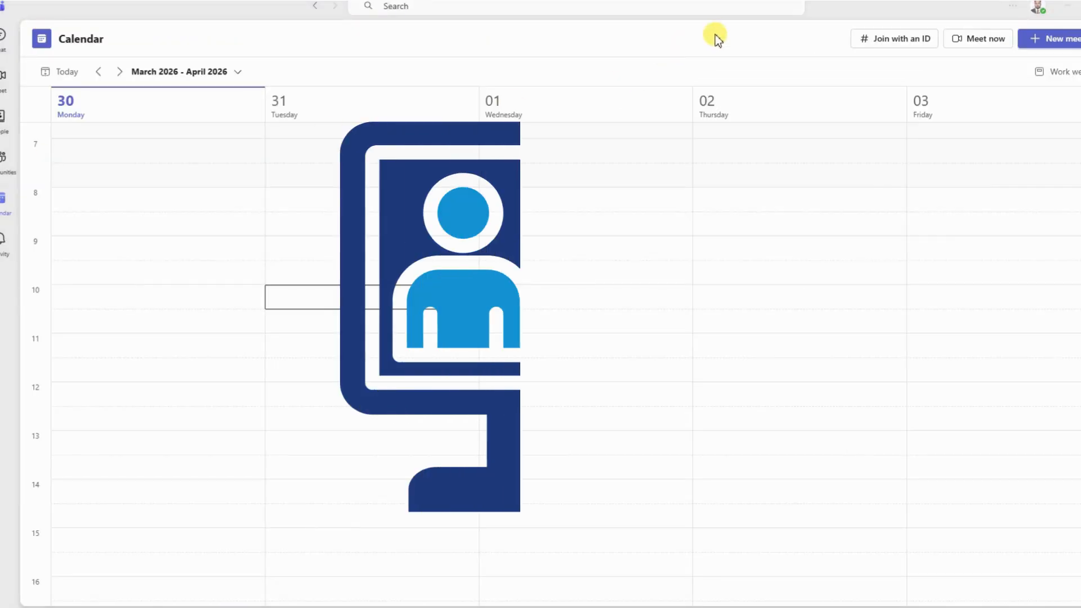